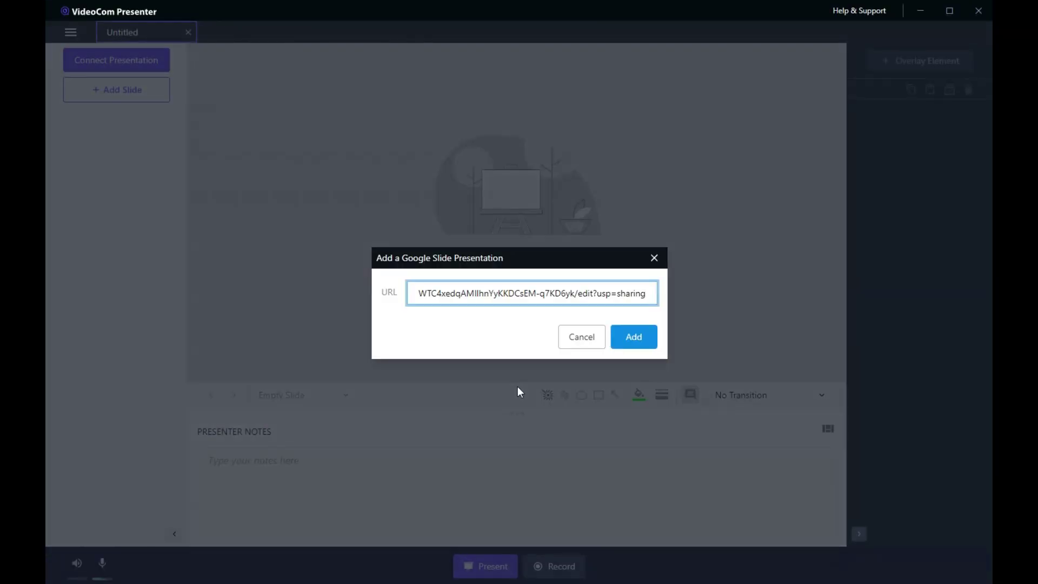
- Import the dog shampoo Google Slides deck and add the c922 webcam overlay to slide 2
left_click(634, 339)
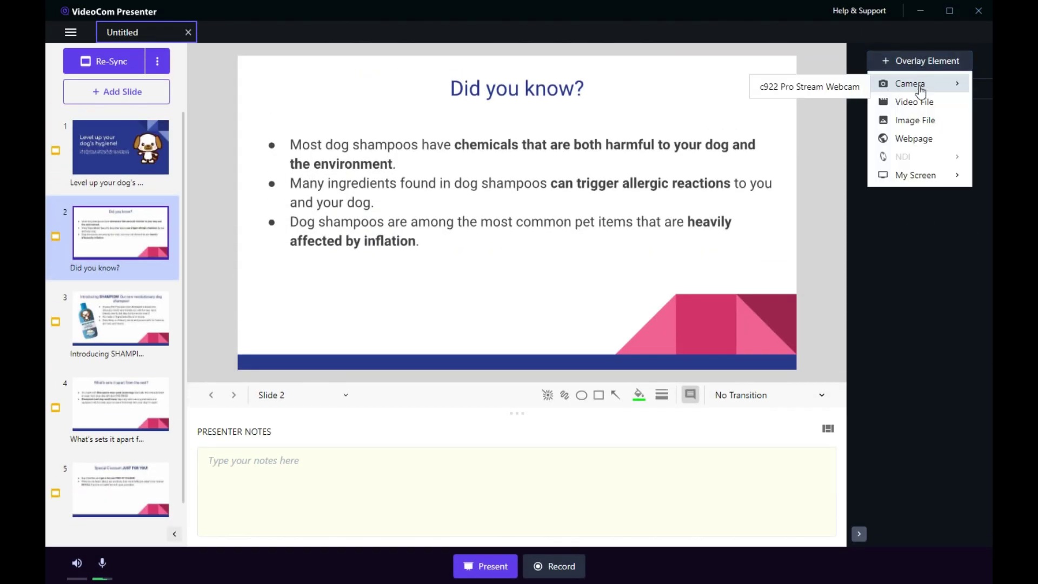
left_click(834, 90)
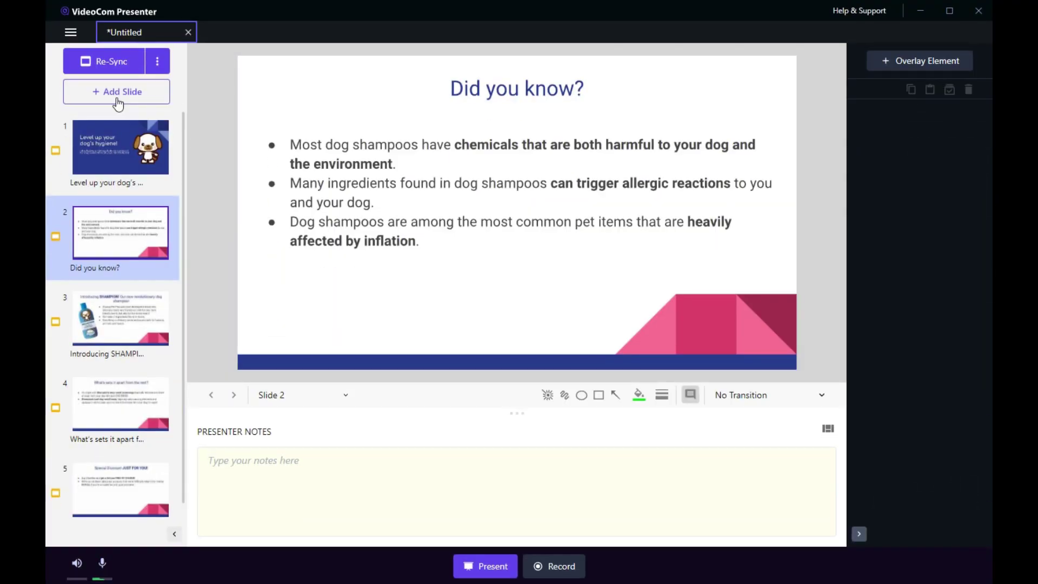
- Insert Shampion Ad.mp4 as a video slide and drag it to follow slide 2
left_click(118, 101)
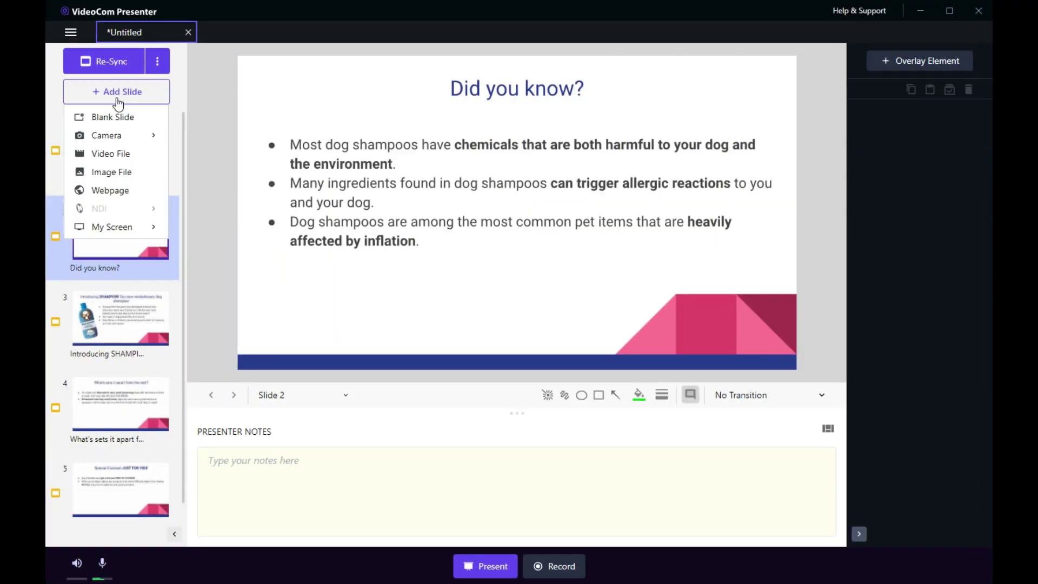
left_click(110, 153)
left_click(395, 268)
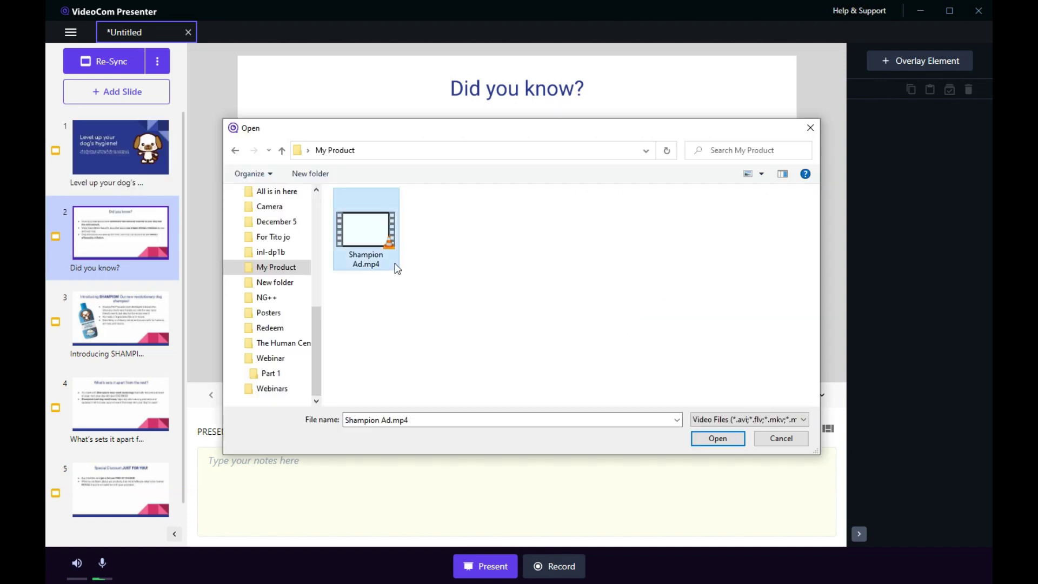
left_click(718, 439)
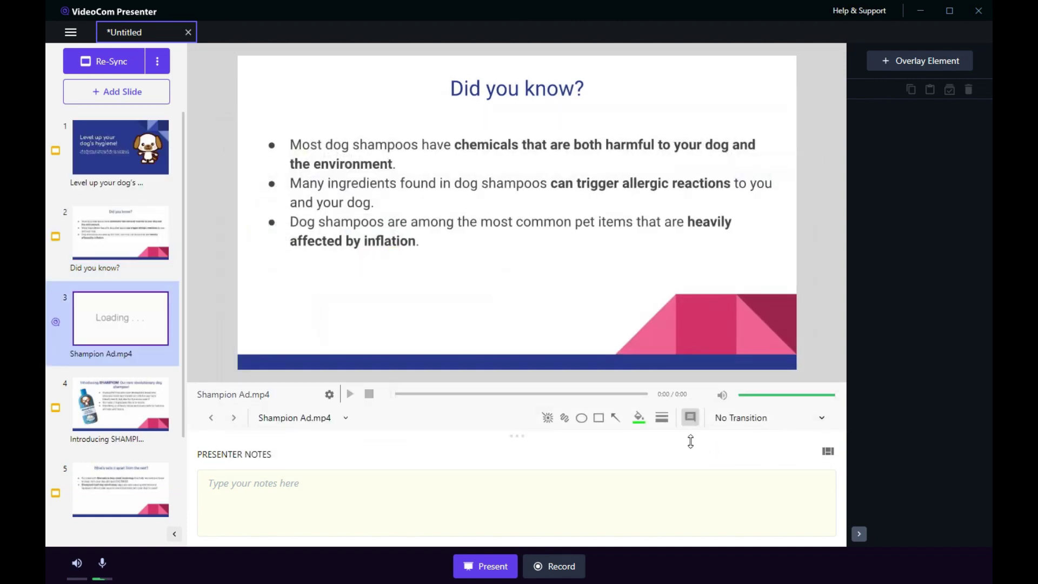
mouse_move(121, 321)
left_mouse_down()
mouse_move(120, 292)
mouse_move(131, 403)
mouse_move(127, 301)
left_mouse_up()
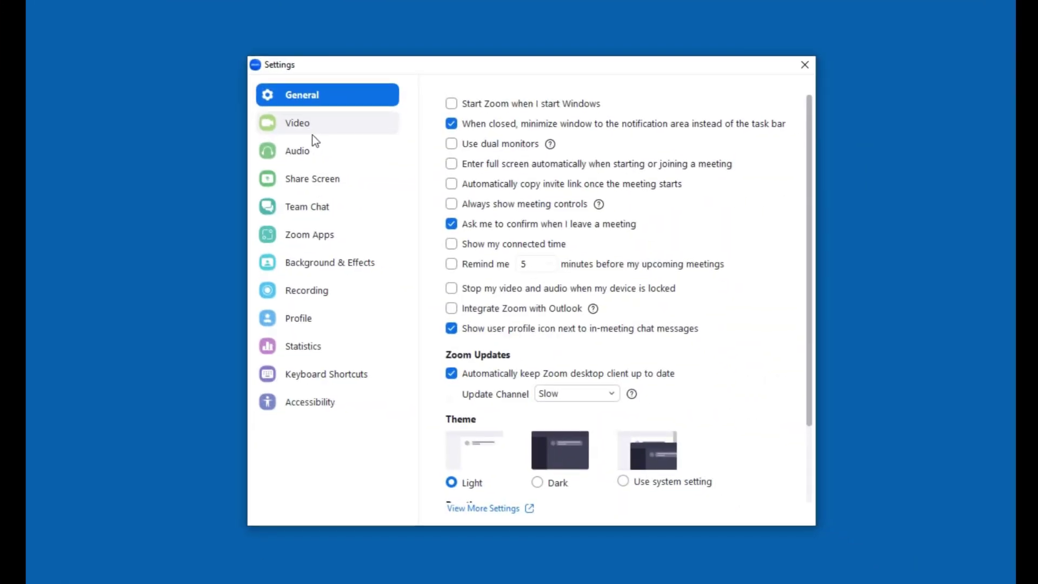
- Select VideoCom Presenter as the camera in Zoom's Video settings
left_click(347, 122)
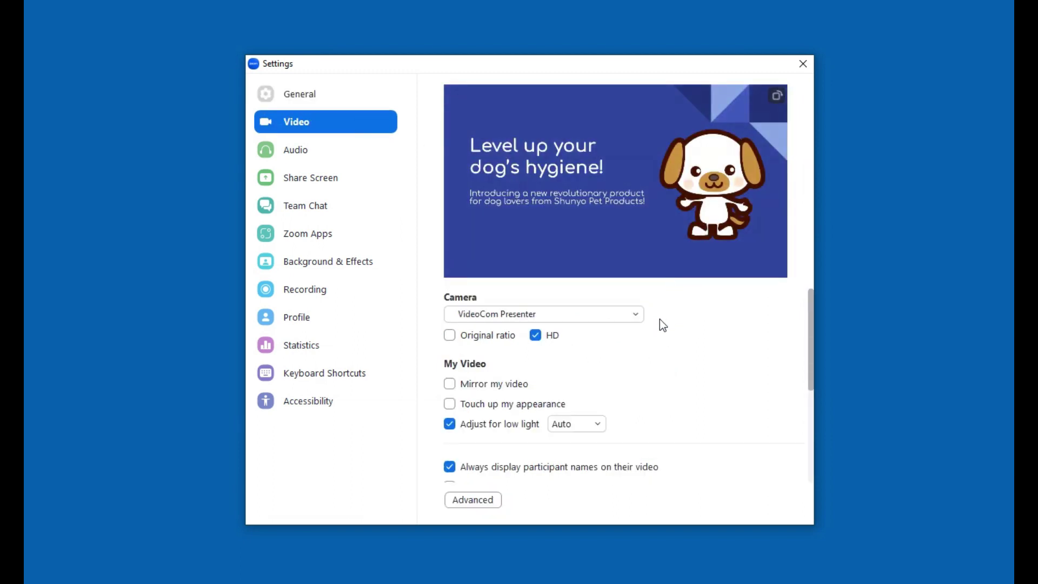
left_click(636, 316)
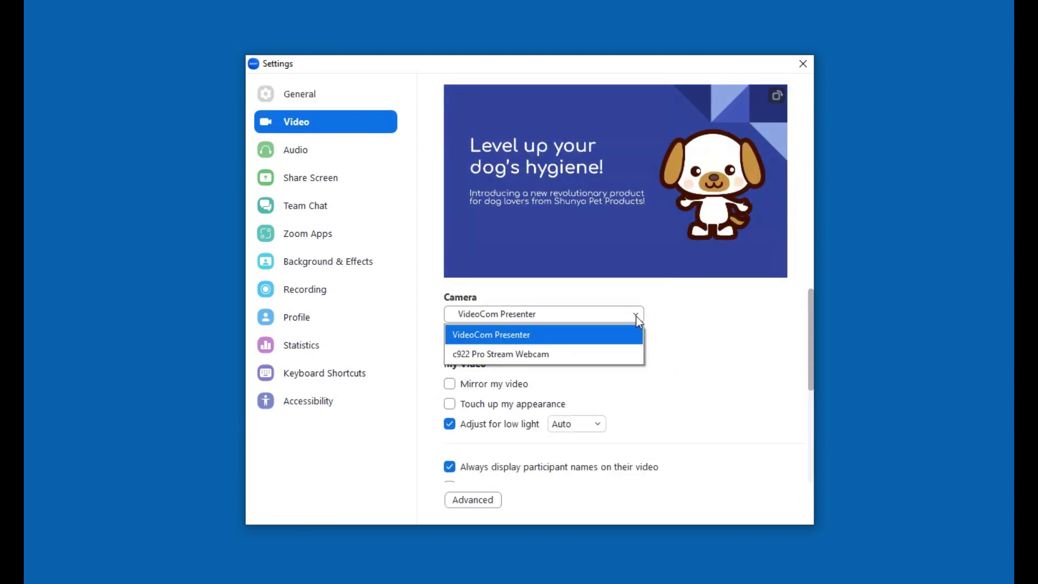